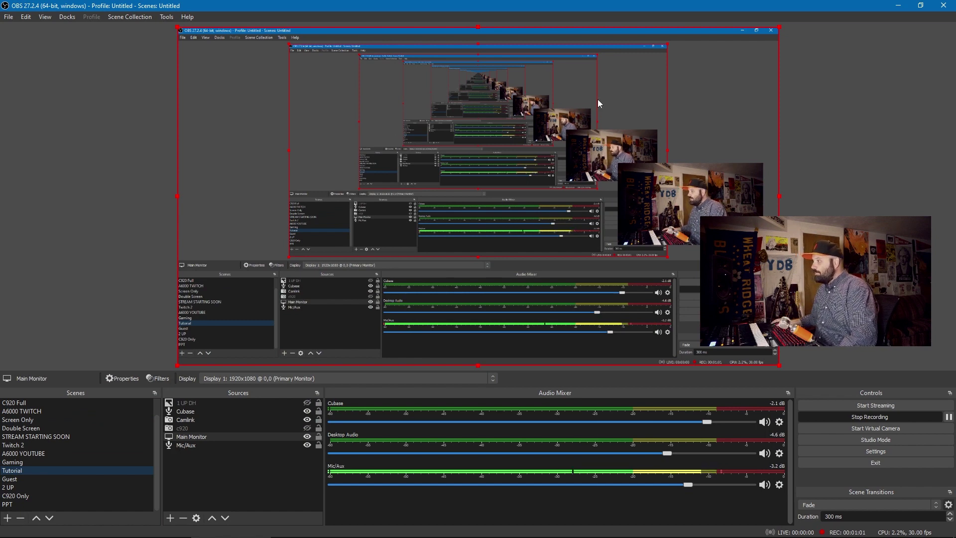
Uncheck Enable Preview in the preview's context menu so the canvas preview is disabled.
right_click(484, 168)
left_click(496, 167)
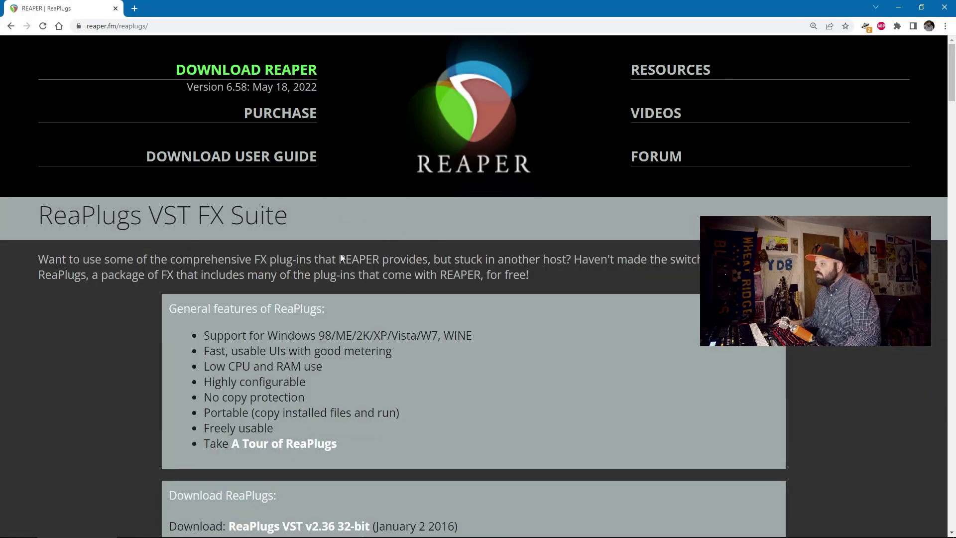
Browse the ReaPlugs v2.36 download box and plug-in tour screenshots, then return to OBS.
scroll(235, 217, "down", 5)
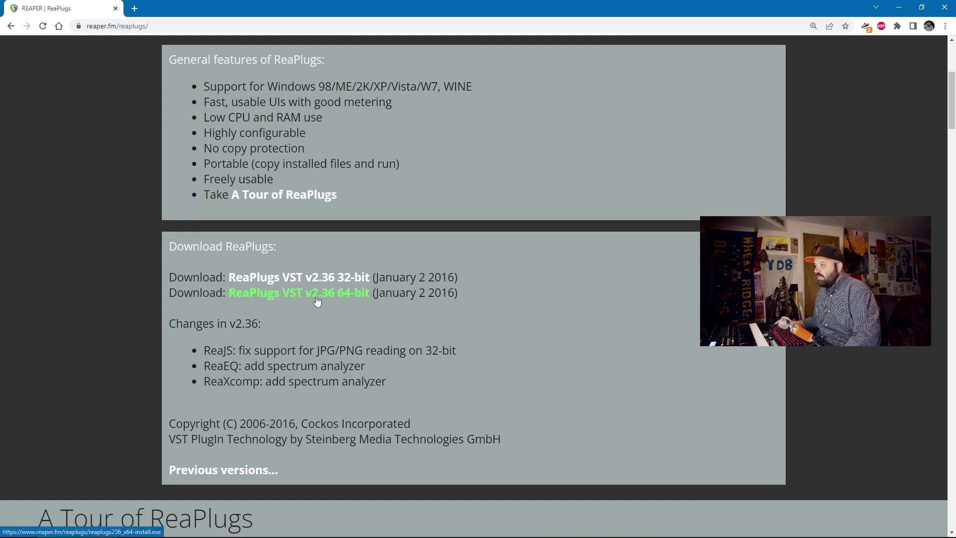
scroll(355, 292, "down", 15)
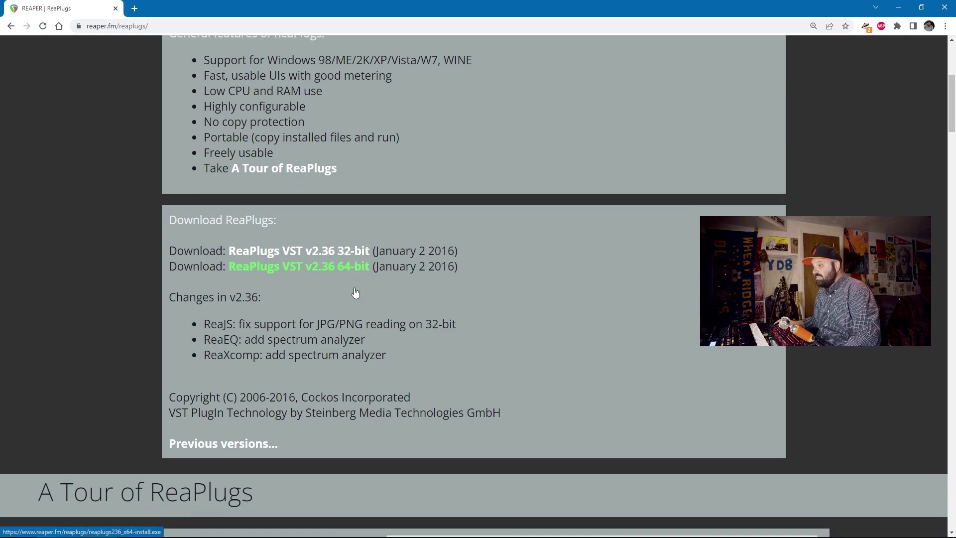
scroll(359, 286, "down", 20)
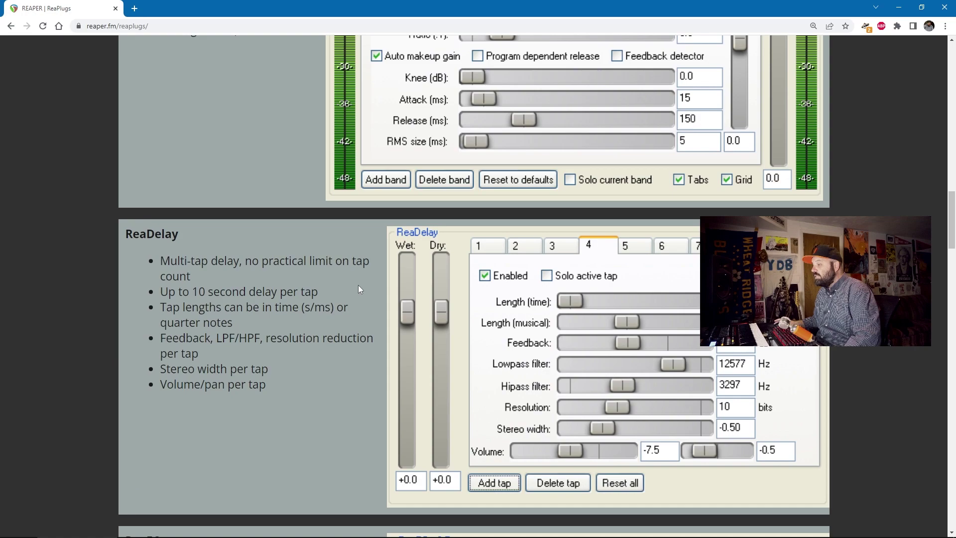
scroll(359, 283, "down", 2)
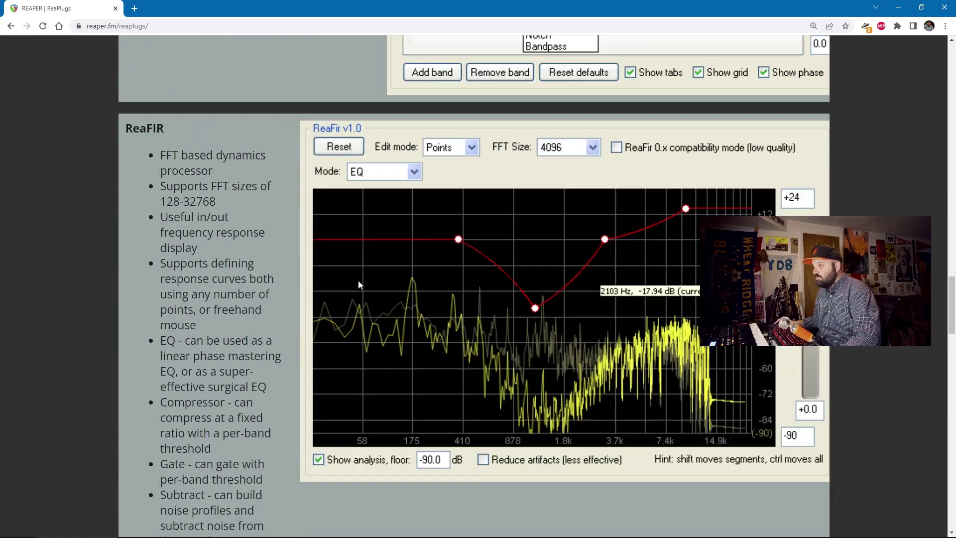
scroll(358, 279, "up", 17)
scroll(351, 279, "up", 17)
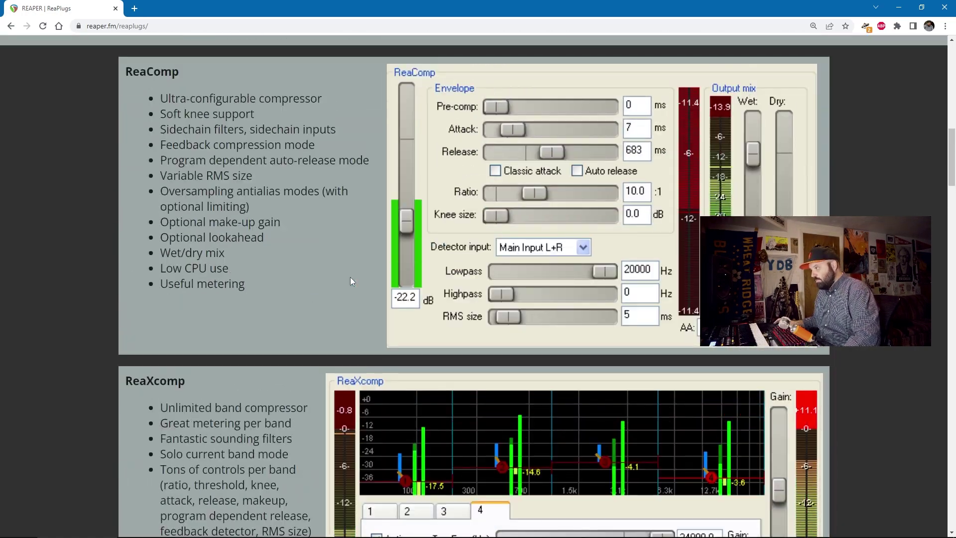
key("alt+Tab")
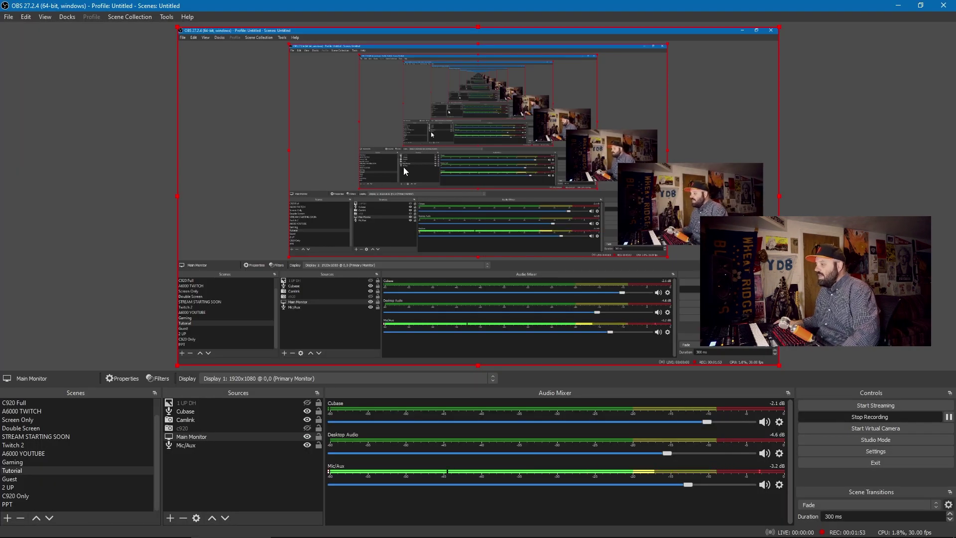
Glance back at the ReaPlugs page, then uncheck Enable Preview in OBS again.
key("alt+Tab")
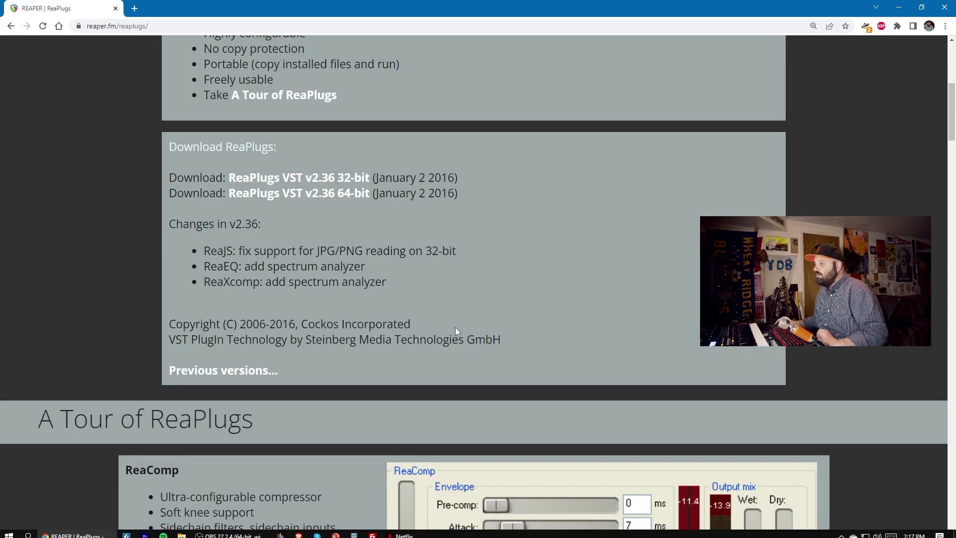
scroll(455, 327, "up", 2)
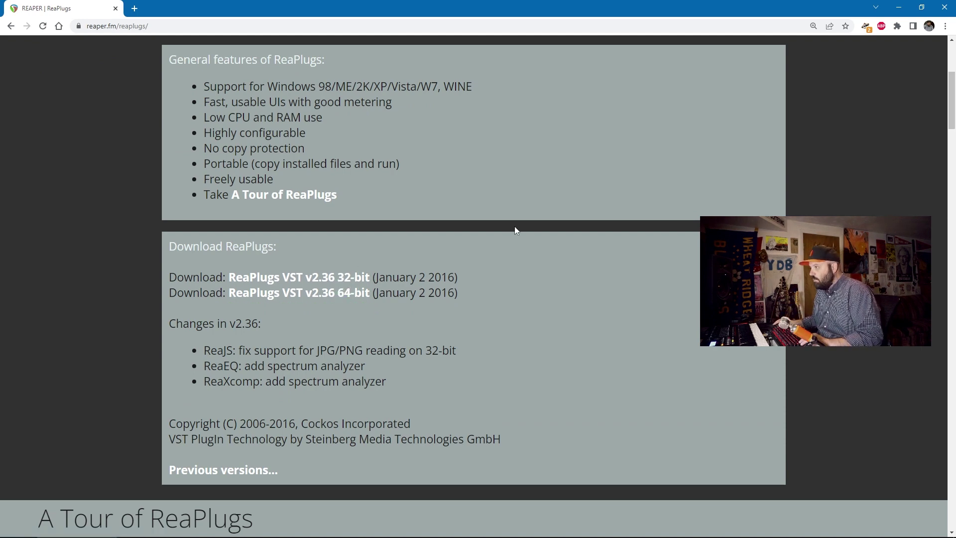
key("alt+Tab")
right_click(435, 171)
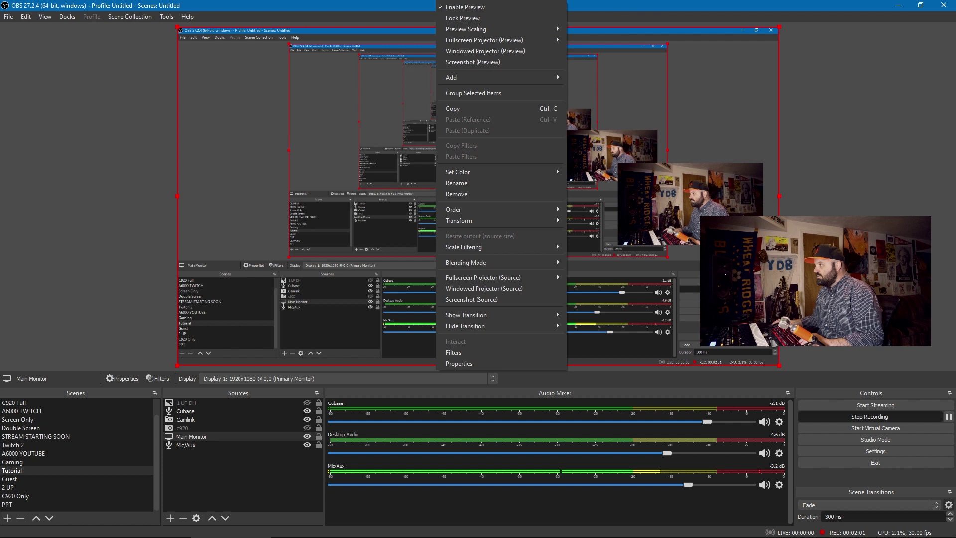
left_click(533, 7)
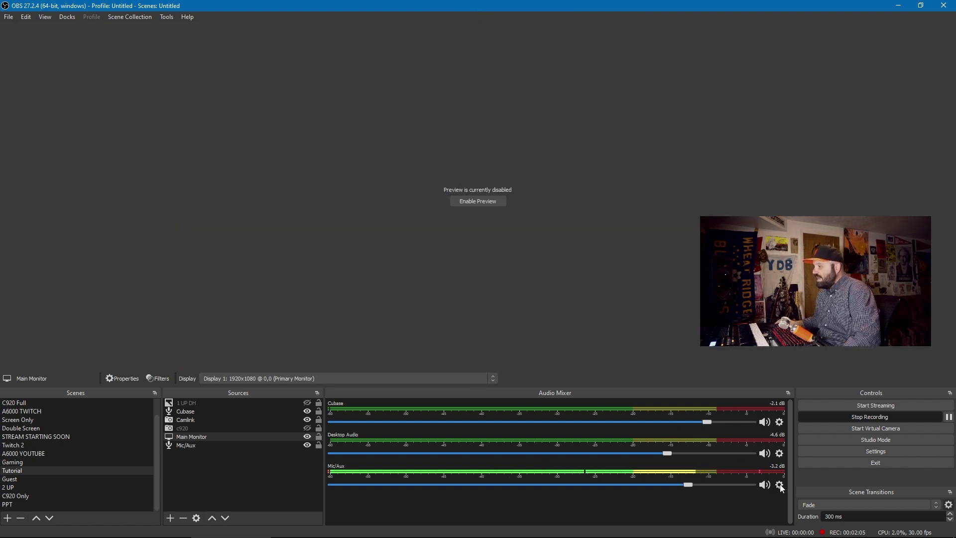
Open the Mic/Aux Filters window (EQ, Verb, limiter) and browse the add-filter menu without adding anything.
left_click(779, 485)
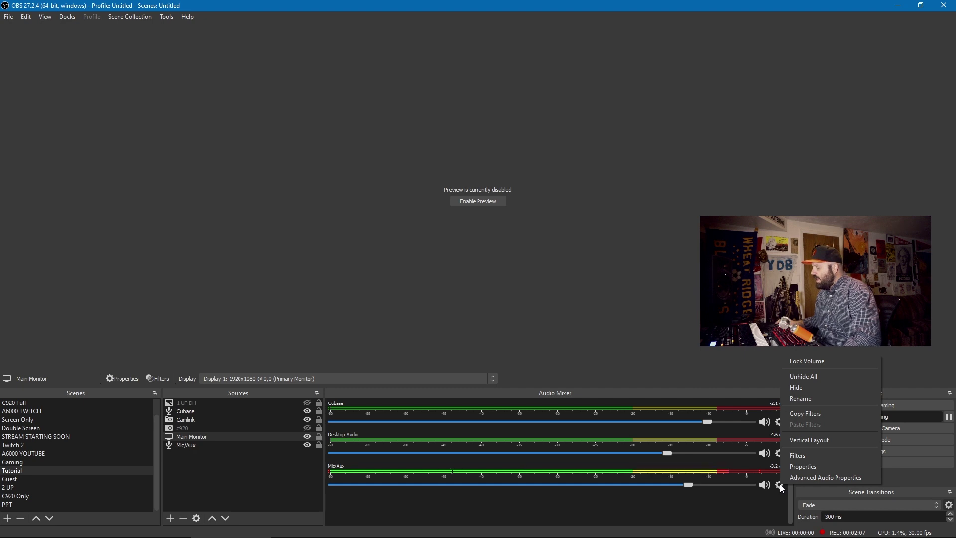
left_click(800, 456)
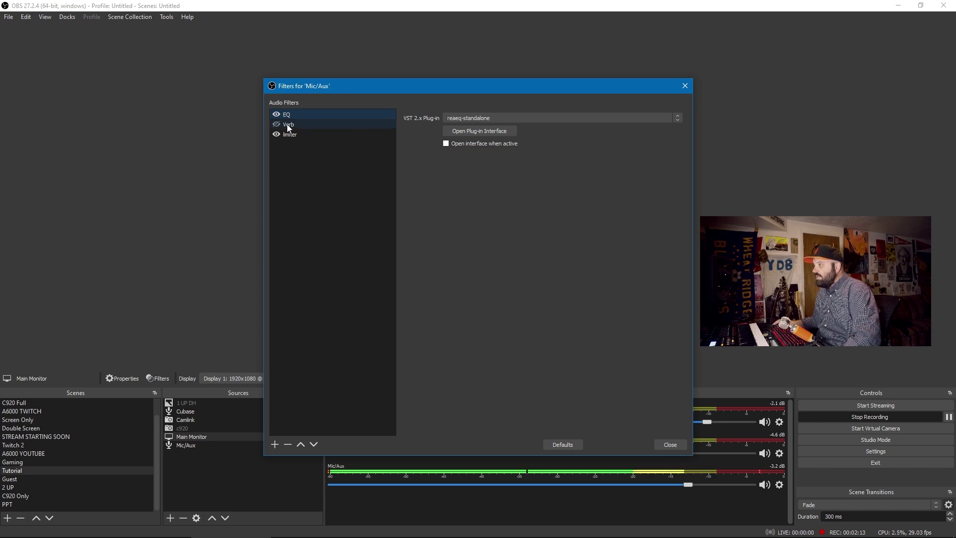
left_click(275, 443)
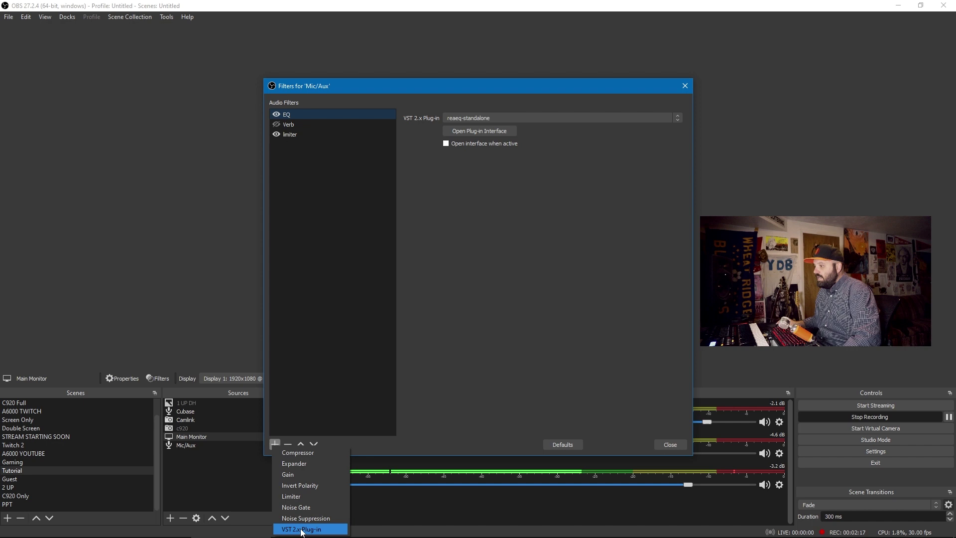
key("Escape")
right_click(294, 158)
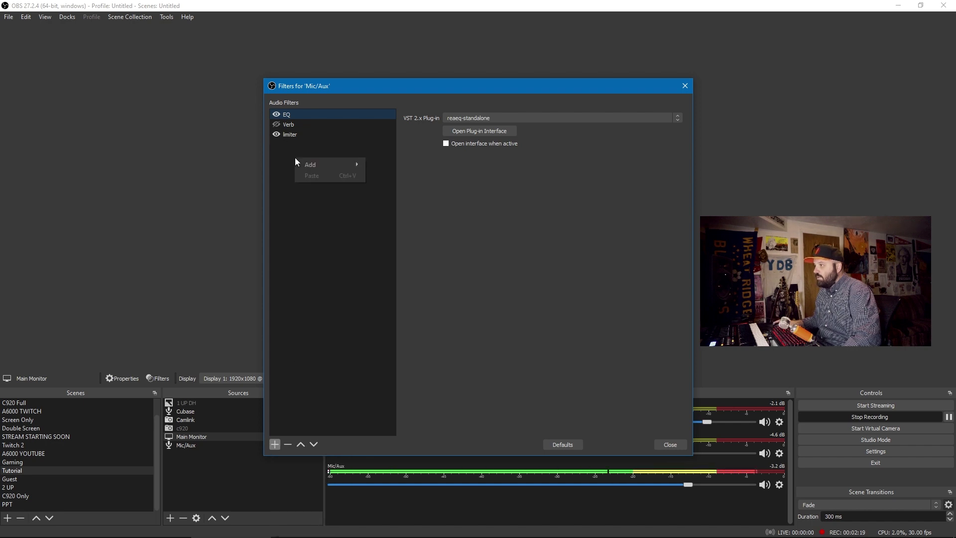
mouse_move(314, 168)
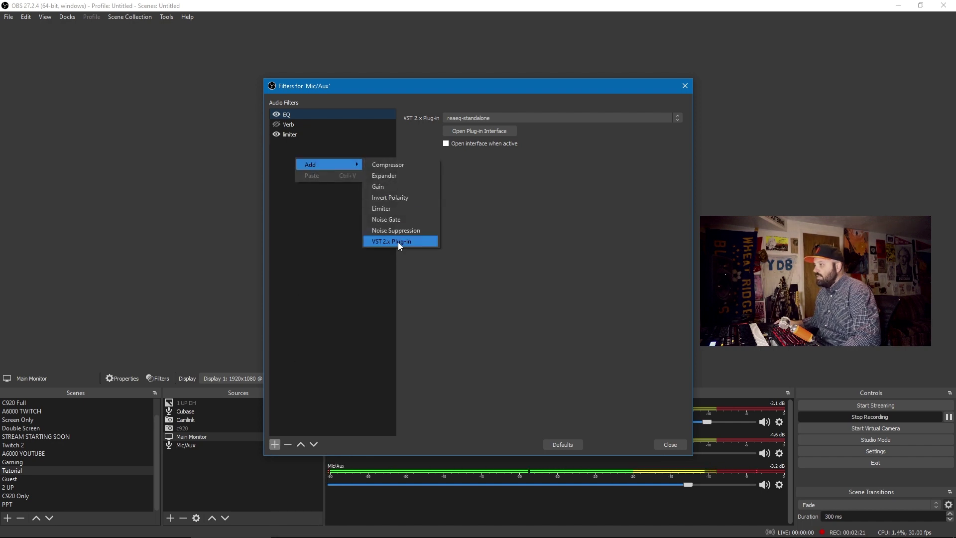
key("Escape")
key("Escape")
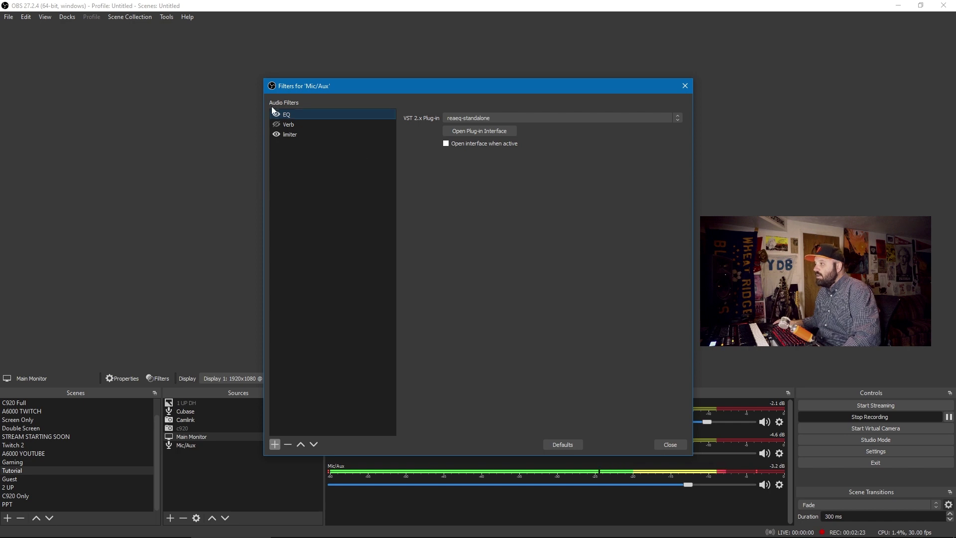
Show the ReaEQ interface for the EQ filter, then select the limiter filter.
left_click(457, 132)
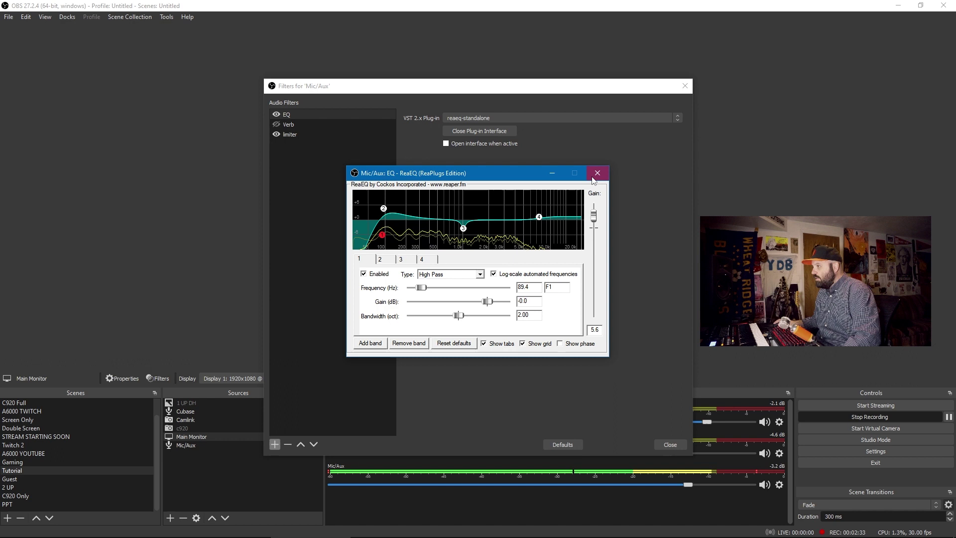
left_click(311, 135)
left_click(305, 135)
Inspect the limiter's ReaComp settings (-13.2 dB threshold, infinite ratio), then close the ReaComp window.
left_click(455, 131)
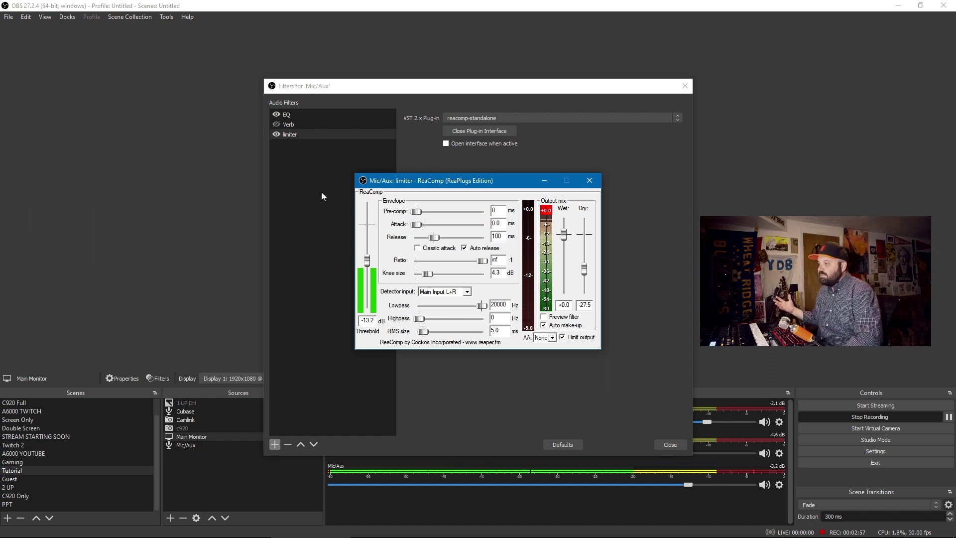
left_click(589, 182)
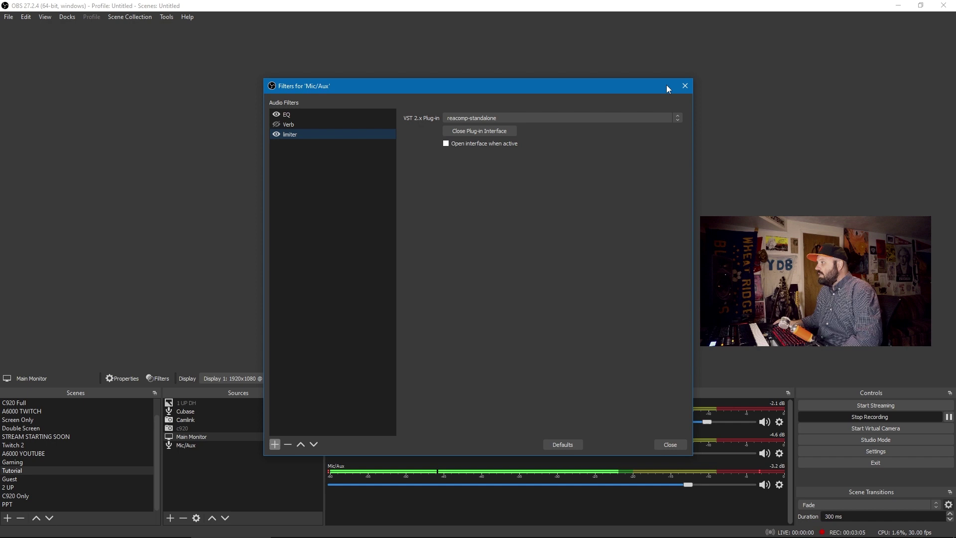
Add a VST 2.x Plug-in filter with its default name below the Mic/Aux limiter.
left_click_drag(666, 86, 458, 76)
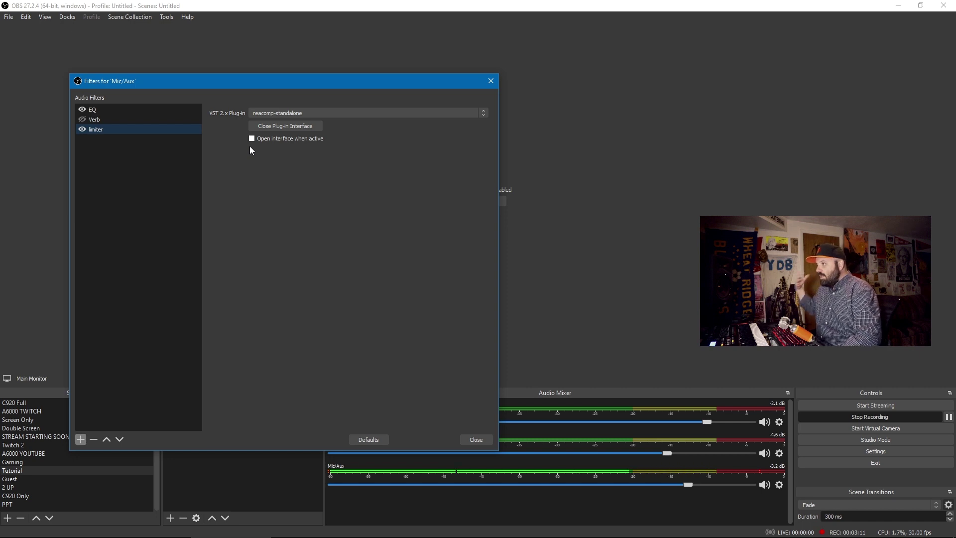
right_click(125, 180)
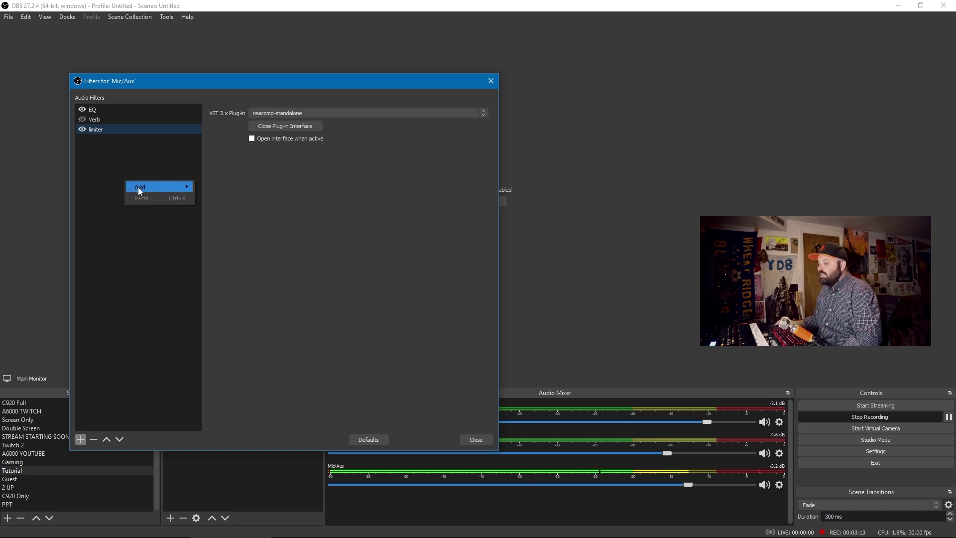
left_click(228, 275)
right_click(144, 202)
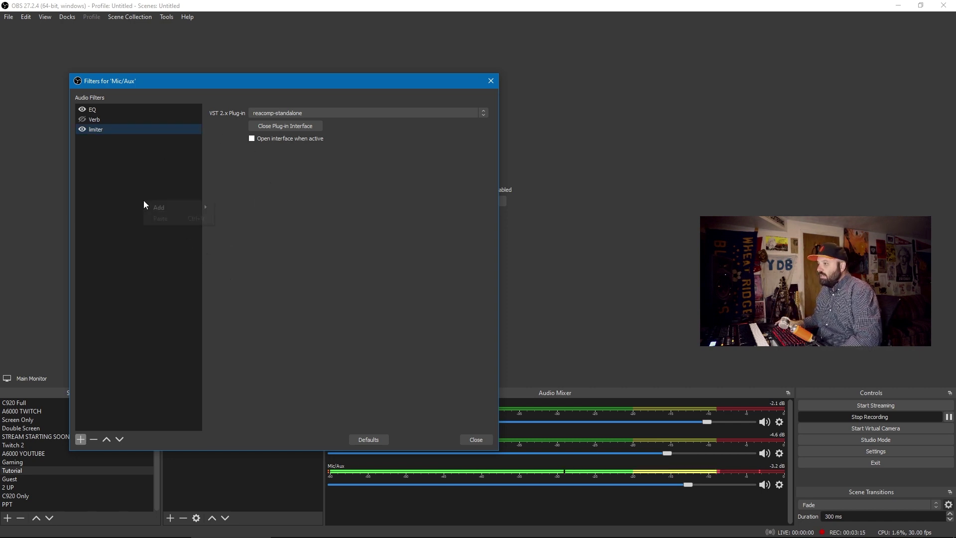
mouse_move(158, 209)
left_click(232, 284)
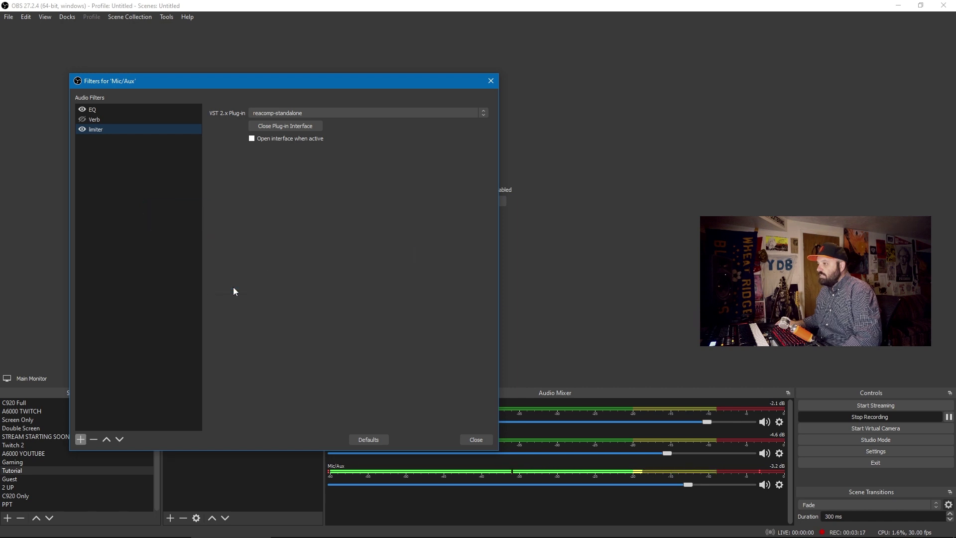
left_click(263, 284)
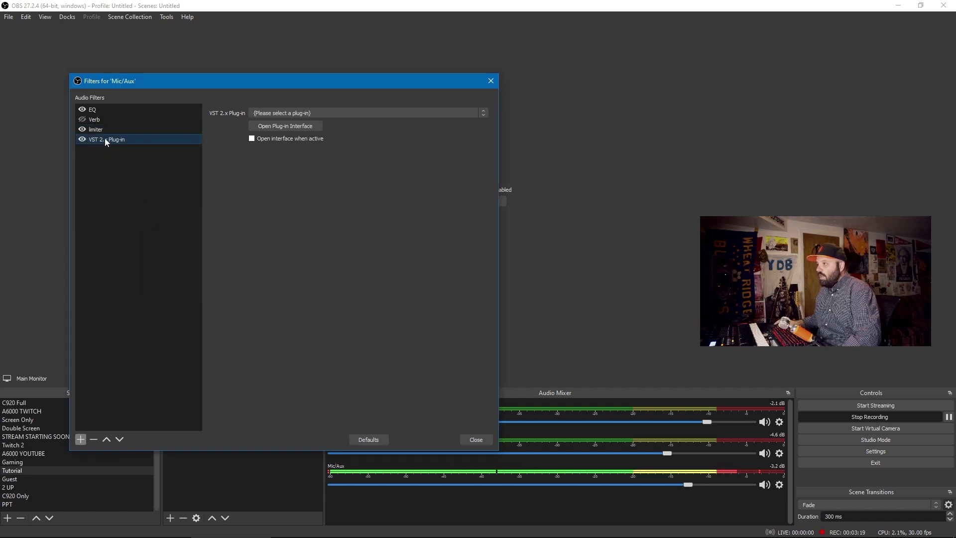
left_click(305, 112)
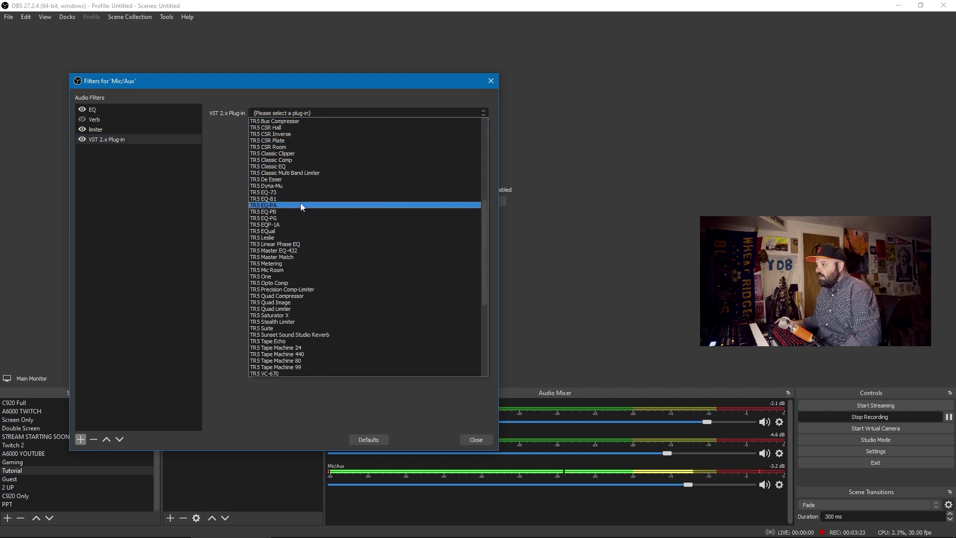
scroll(300, 202, "down", 20)
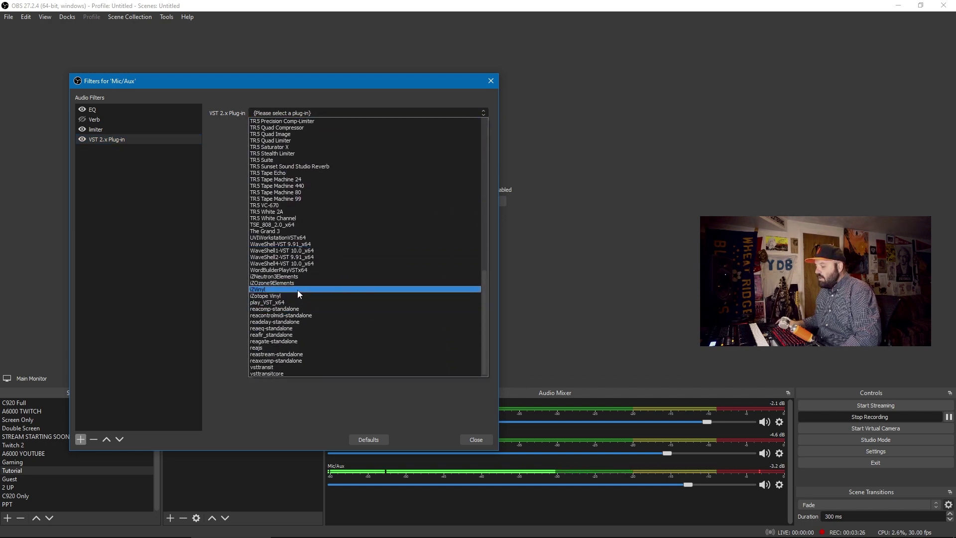
scroll(295, 300, "up", 20)
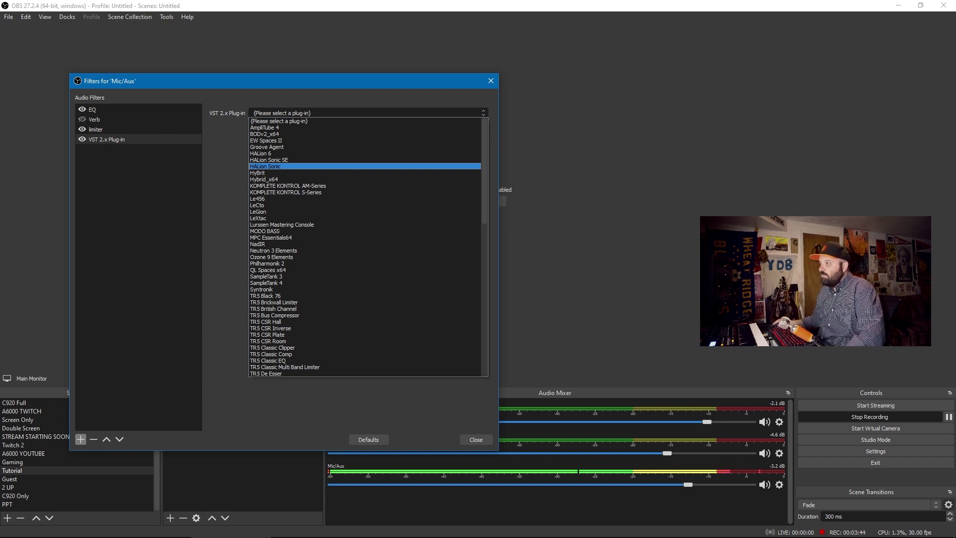
Leave the VST filter without a plug-in and move the Filters window toward the screen centre.
left_click(287, 77)
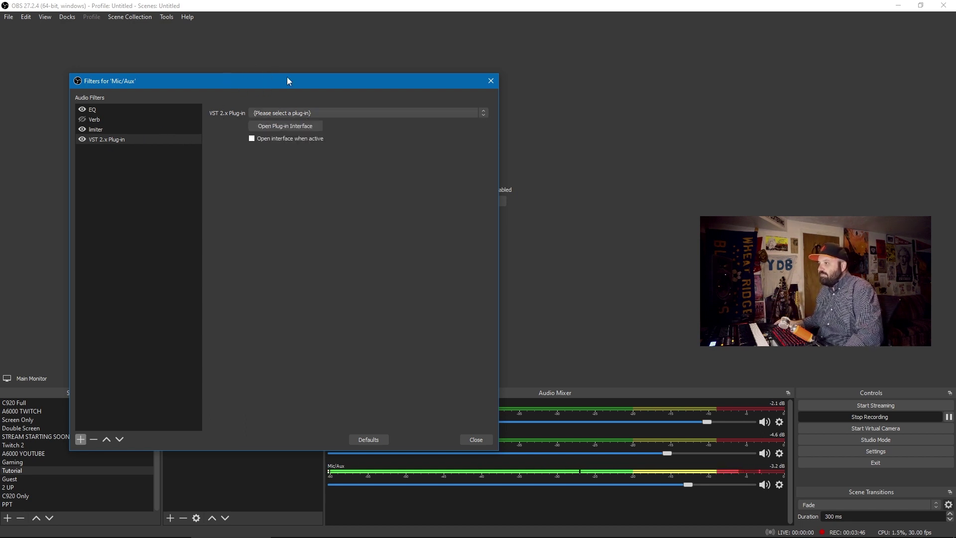
left_click_drag(285, 73, 371, 61)
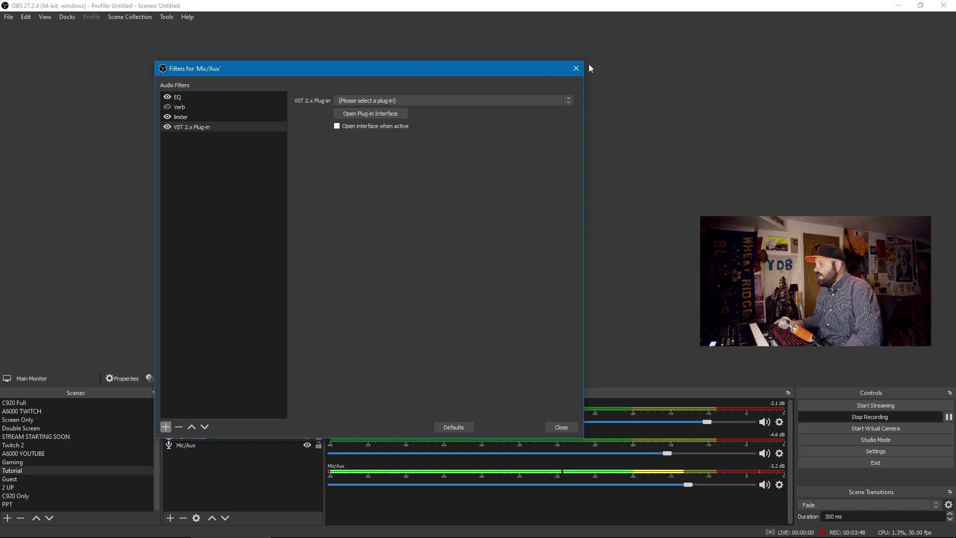